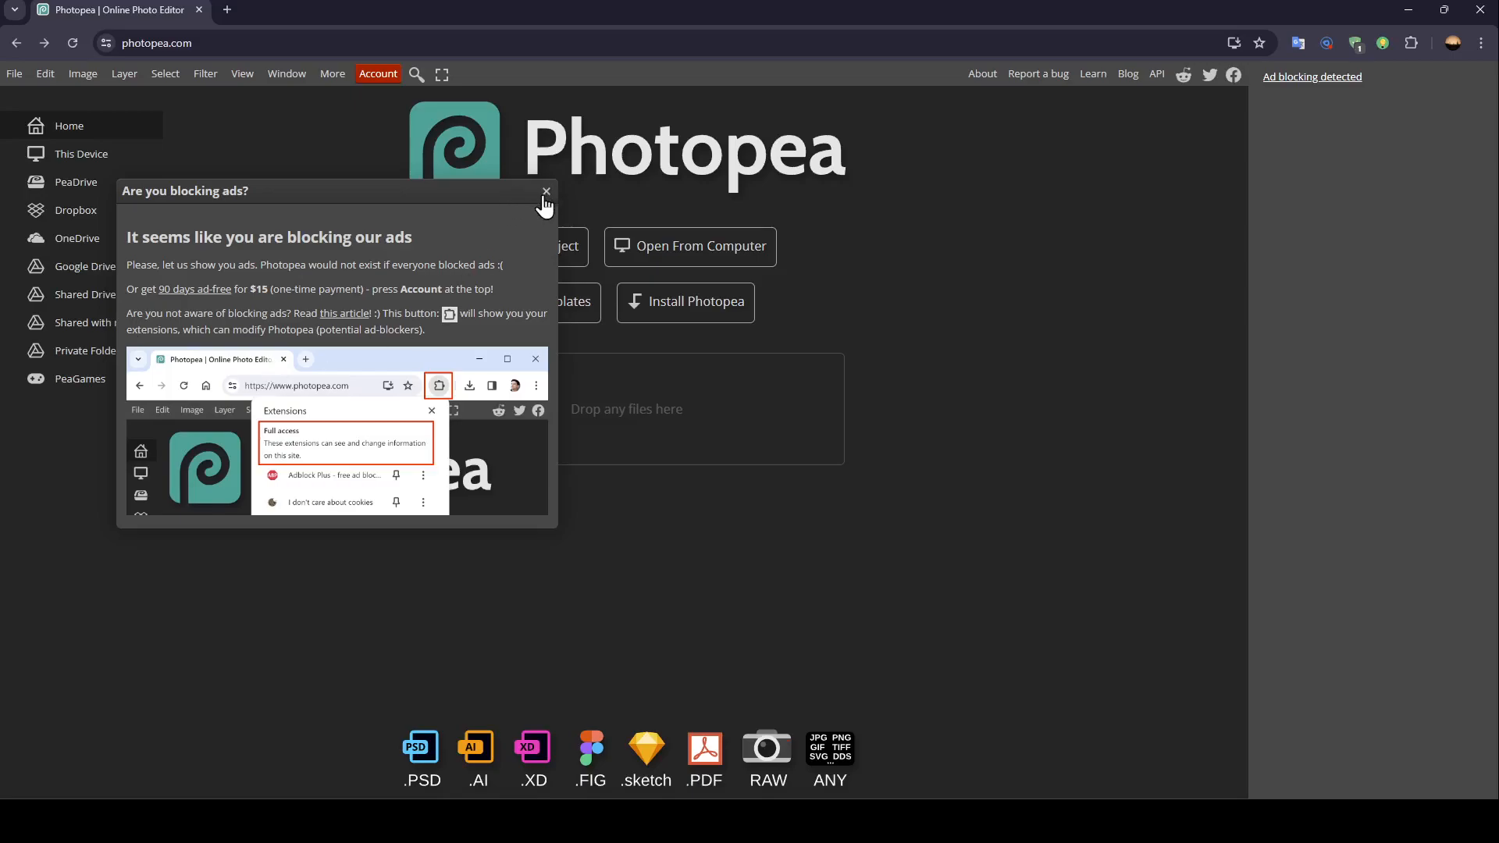
# Dismiss the 'Are you blocking ads?' notice to reveal the start page
pyautogui.click(546, 191)
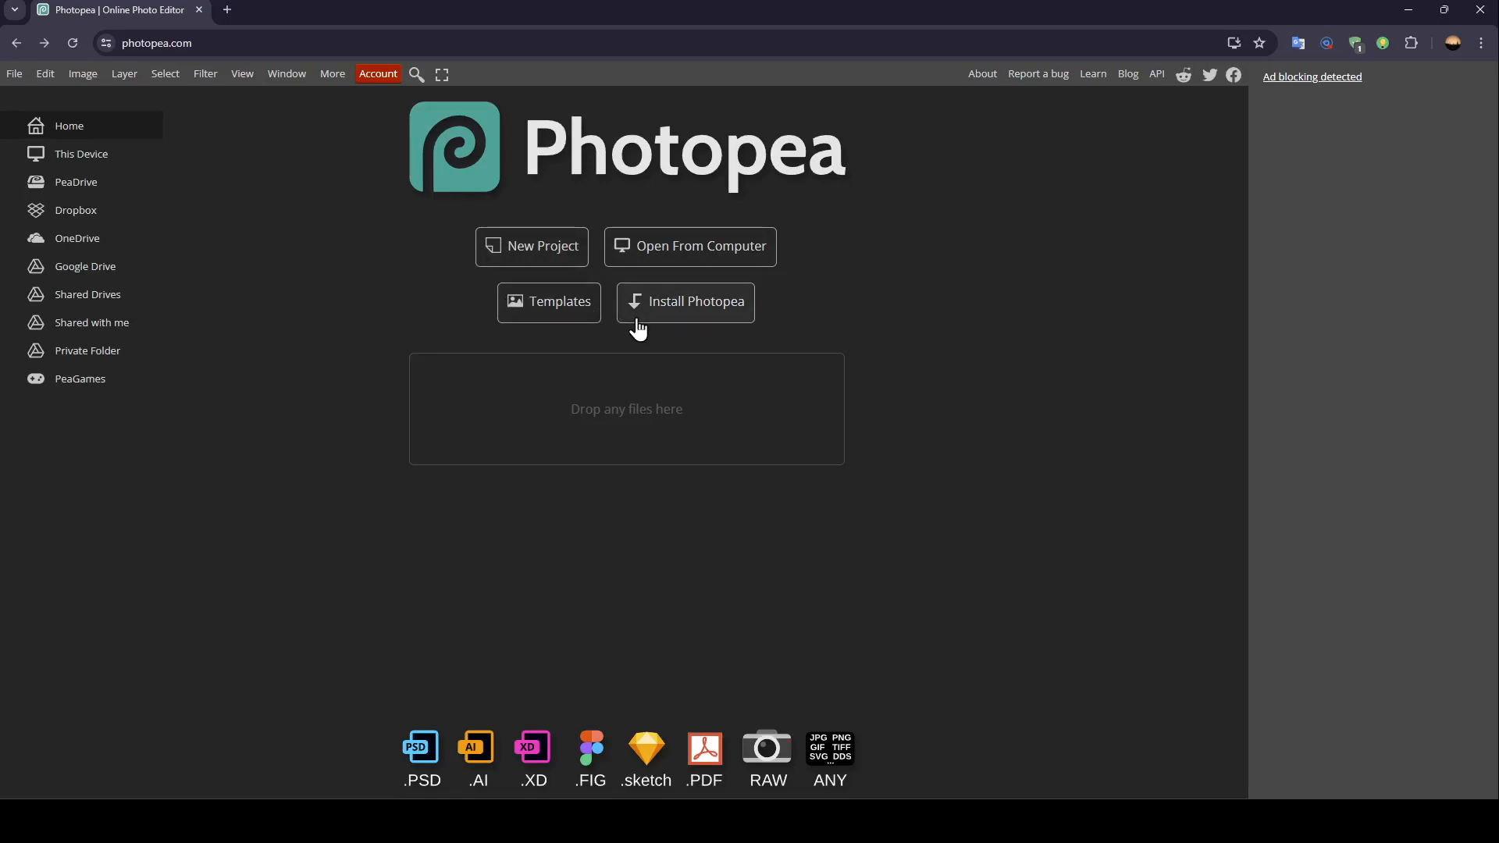
# Create a new blank project from the Screen Full HD 1920×1080 preset
pyautogui.click(562, 247)
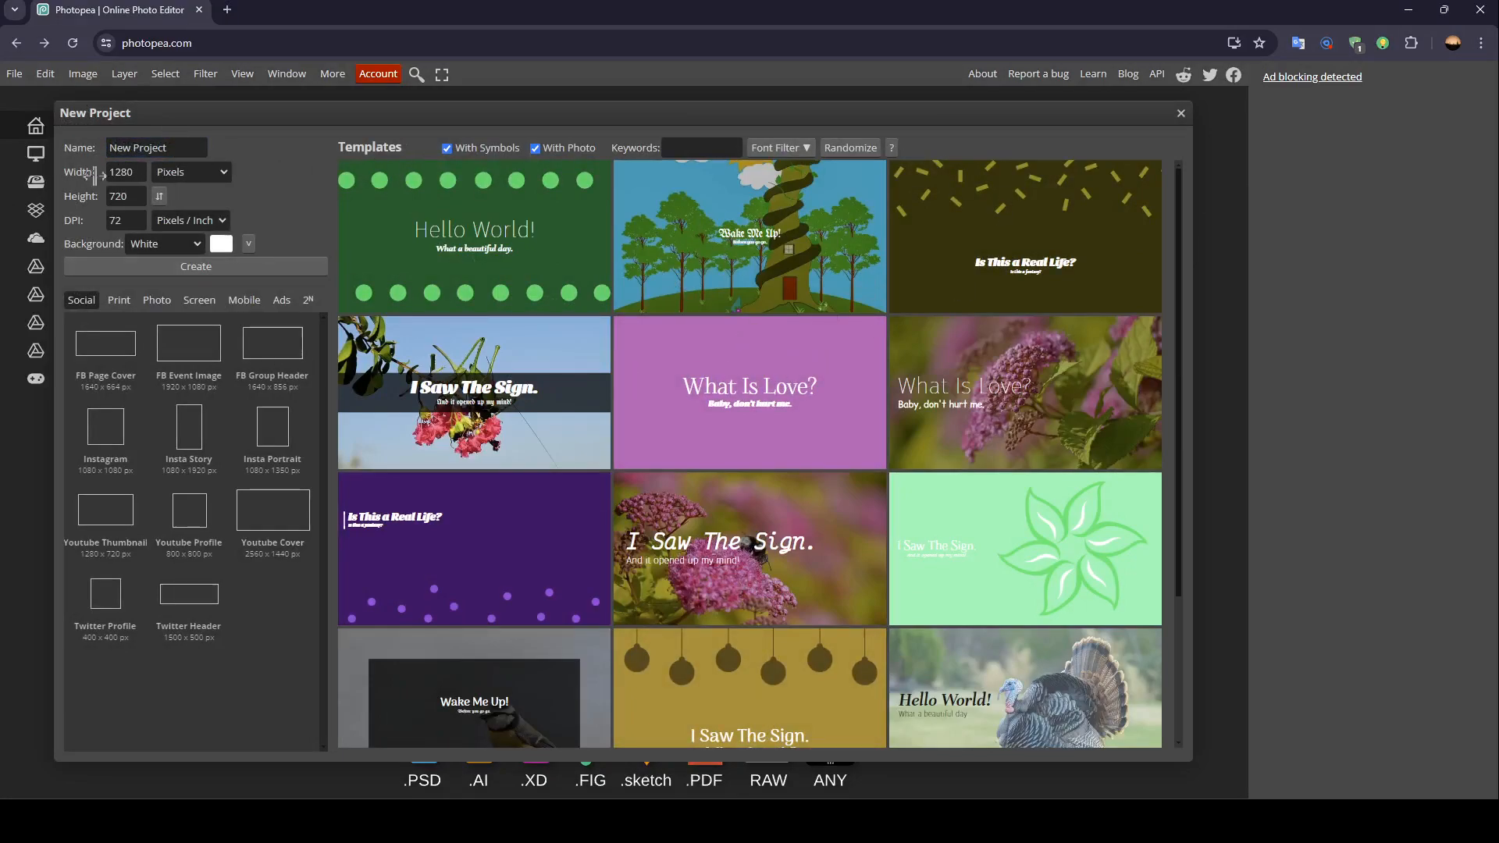
pyautogui.click(123, 171)
pyautogui.click(197, 300)
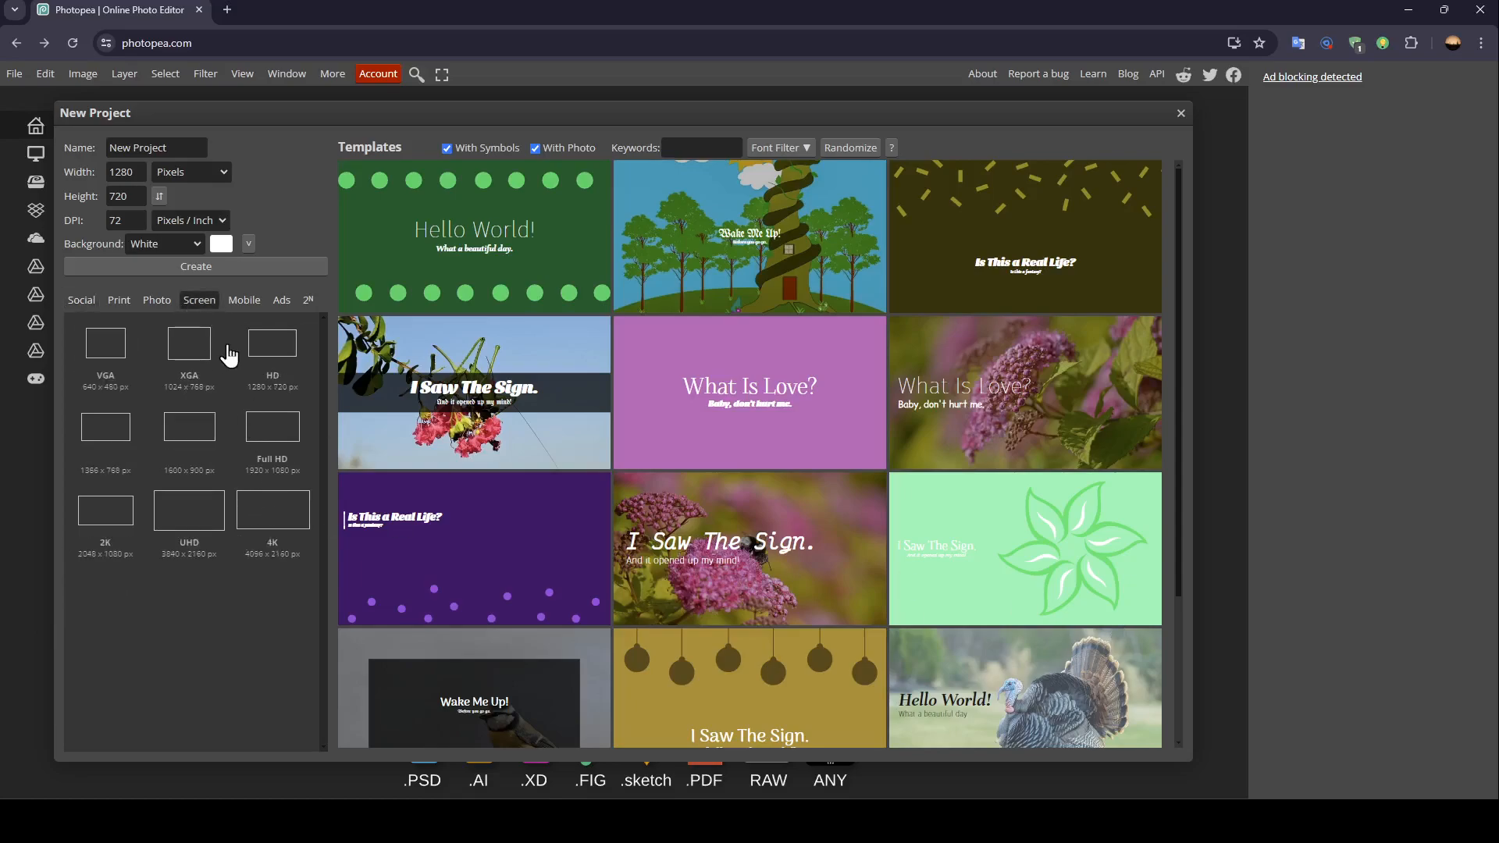
pyautogui.click(282, 452)
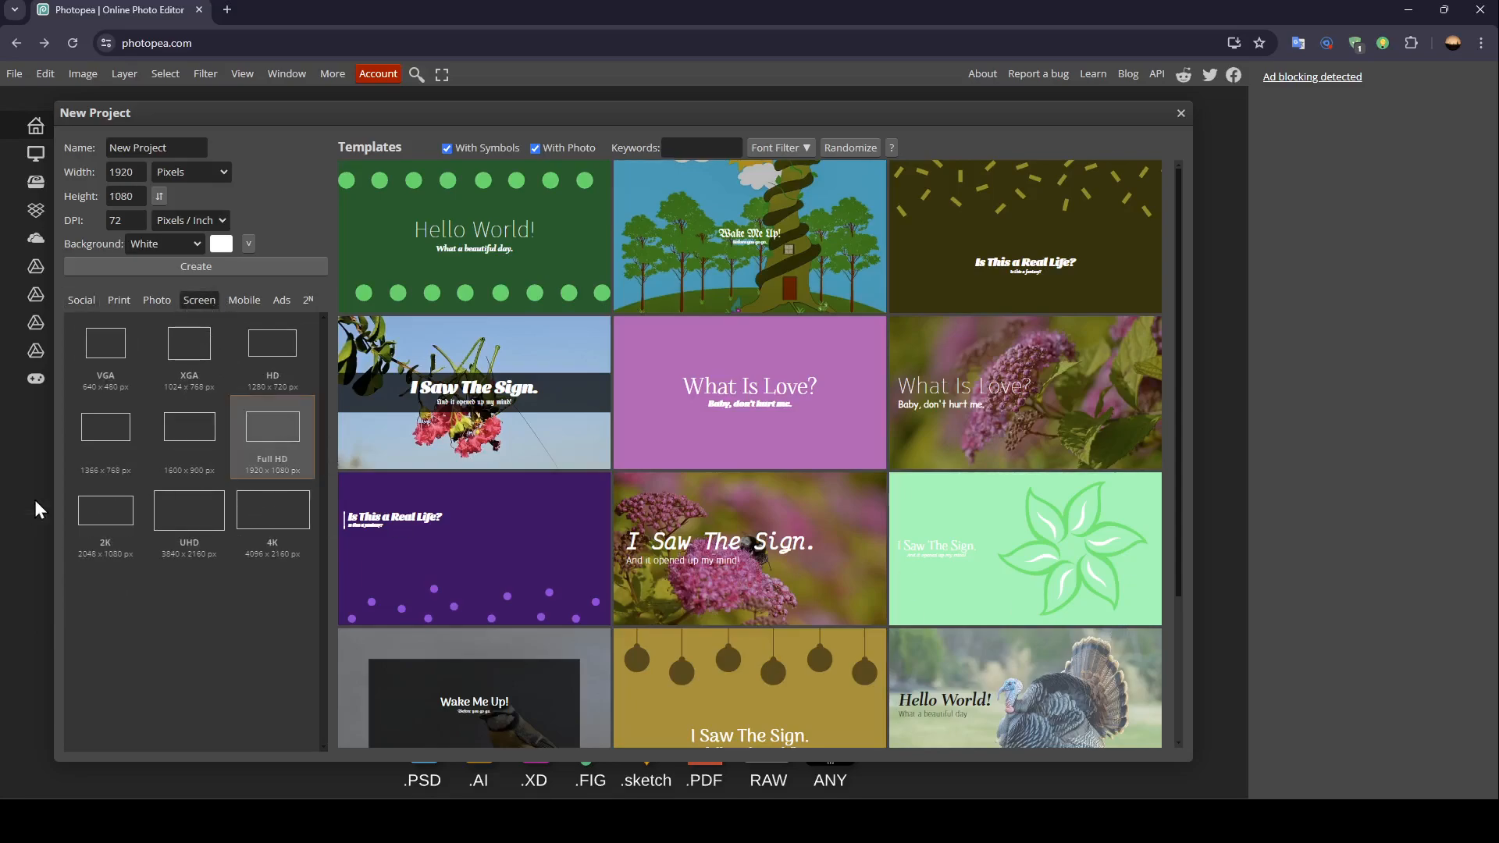
pyautogui.click(195, 265)
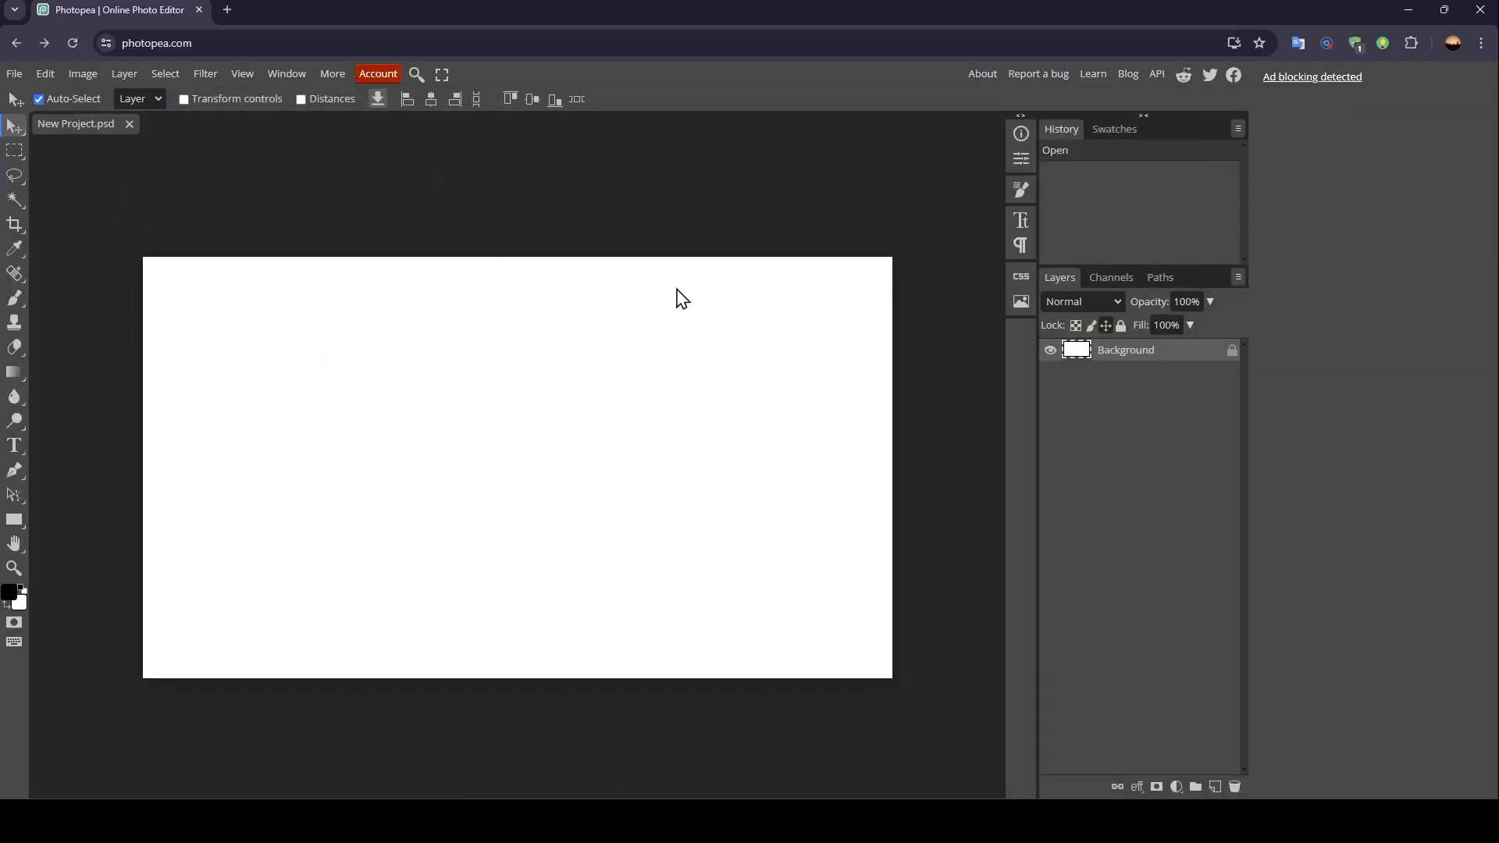
# Open 779395.psd, the samurai-under-tree image, as a second document via File > Open
pyautogui.click(16, 74)
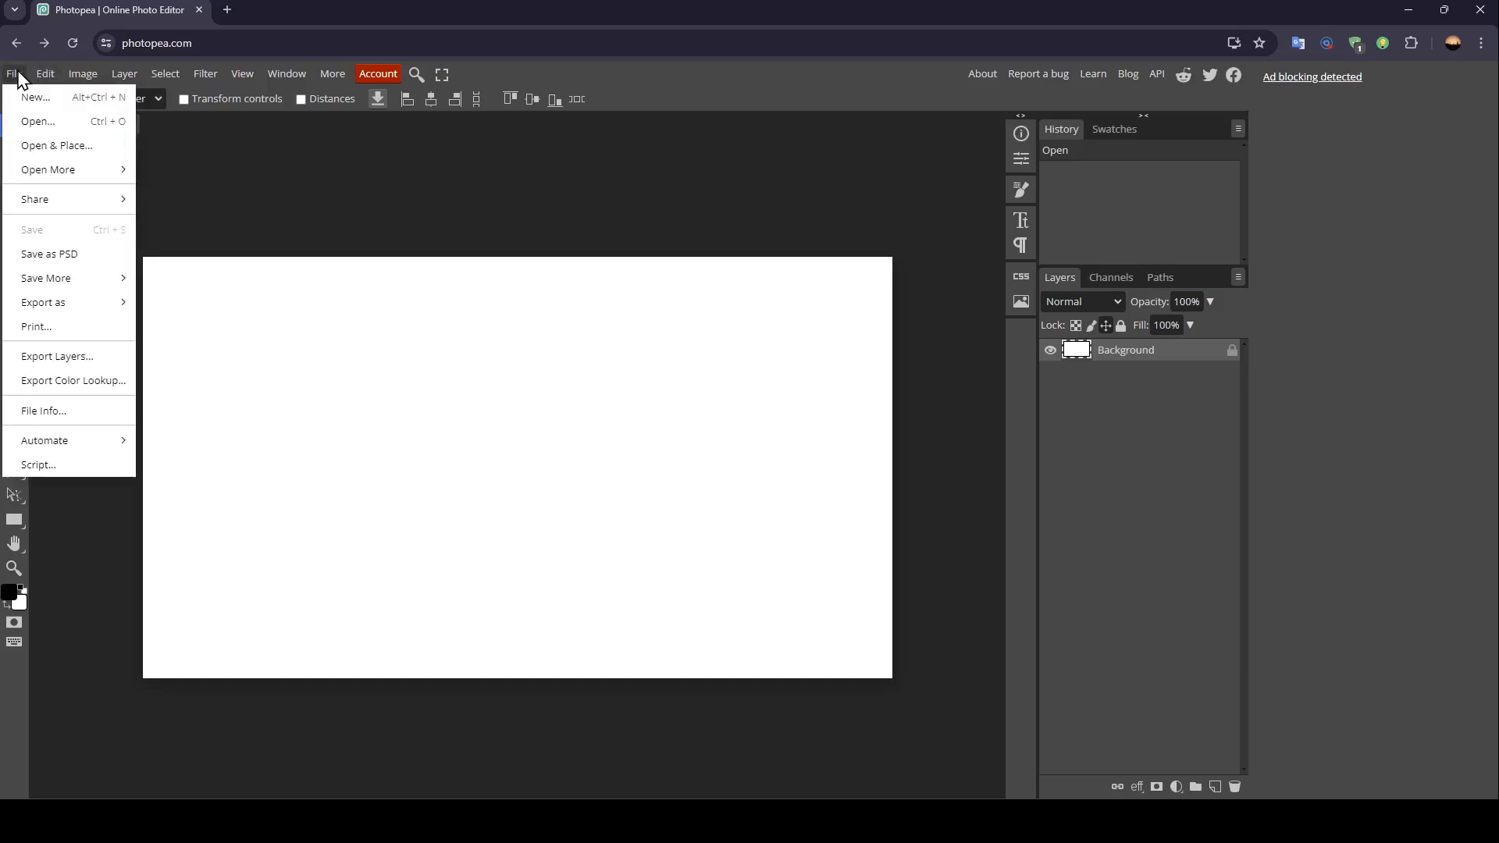
pyautogui.click(42, 122)
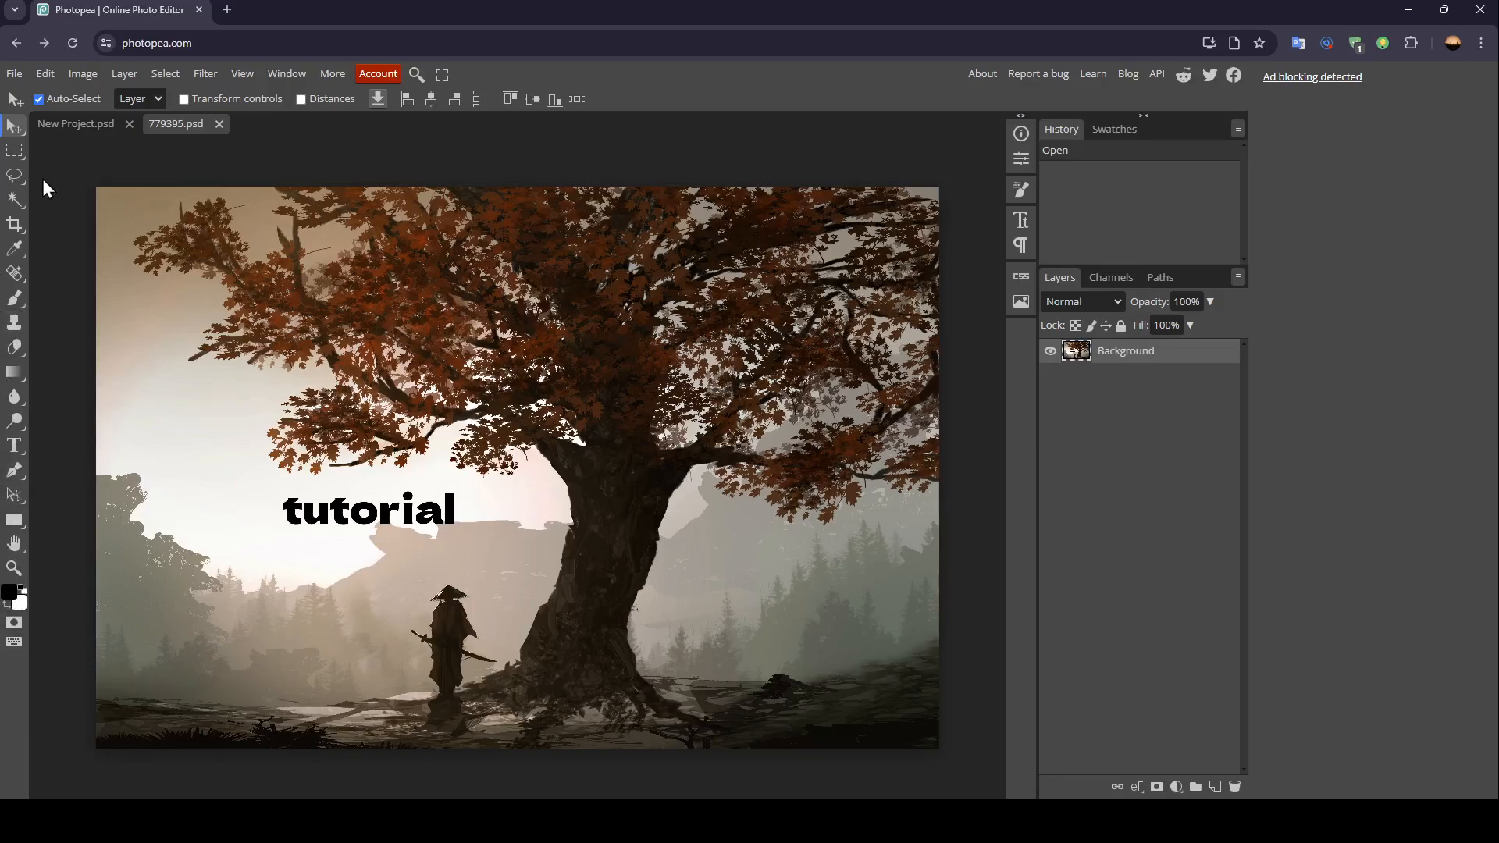
# Bring up the JPG Save for web export dialog from the File menu
pyautogui.click(16, 74)
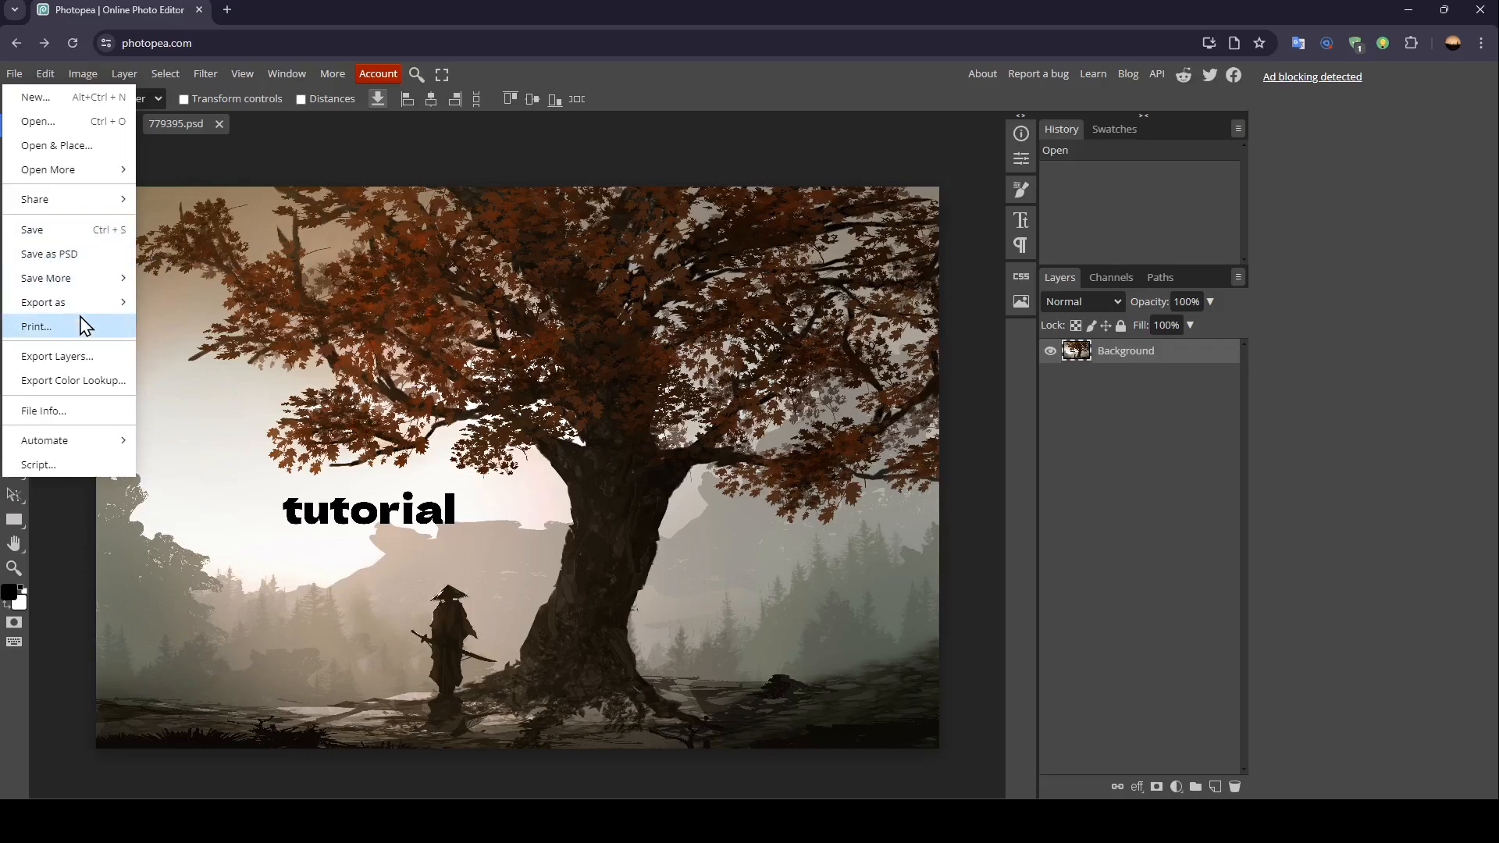
pyautogui.moveTo(47, 302)
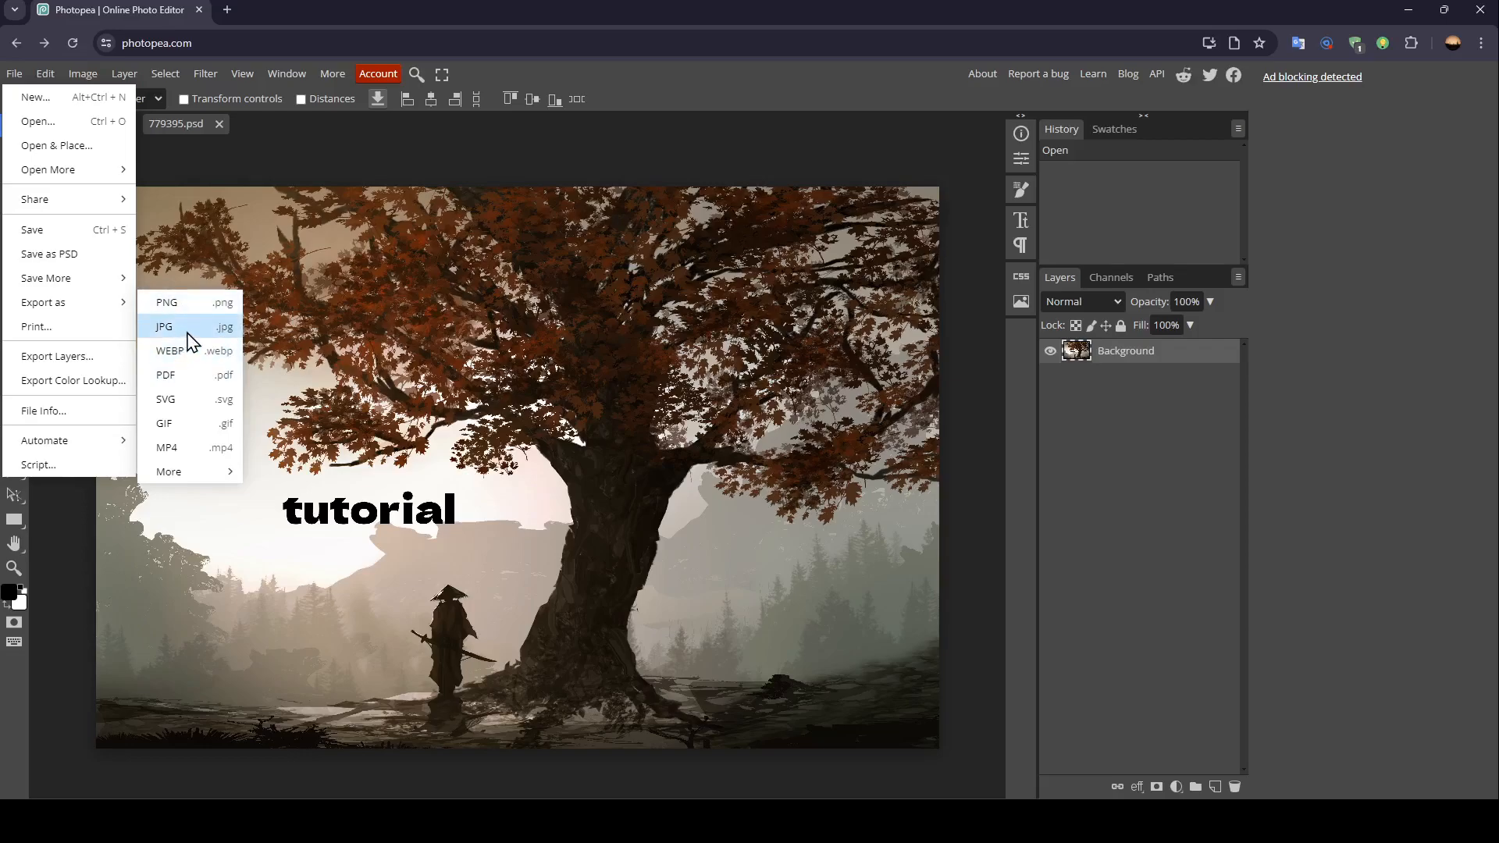
# Raise the JPG export quality from 70% to 100%
pyautogui.click(170, 327)
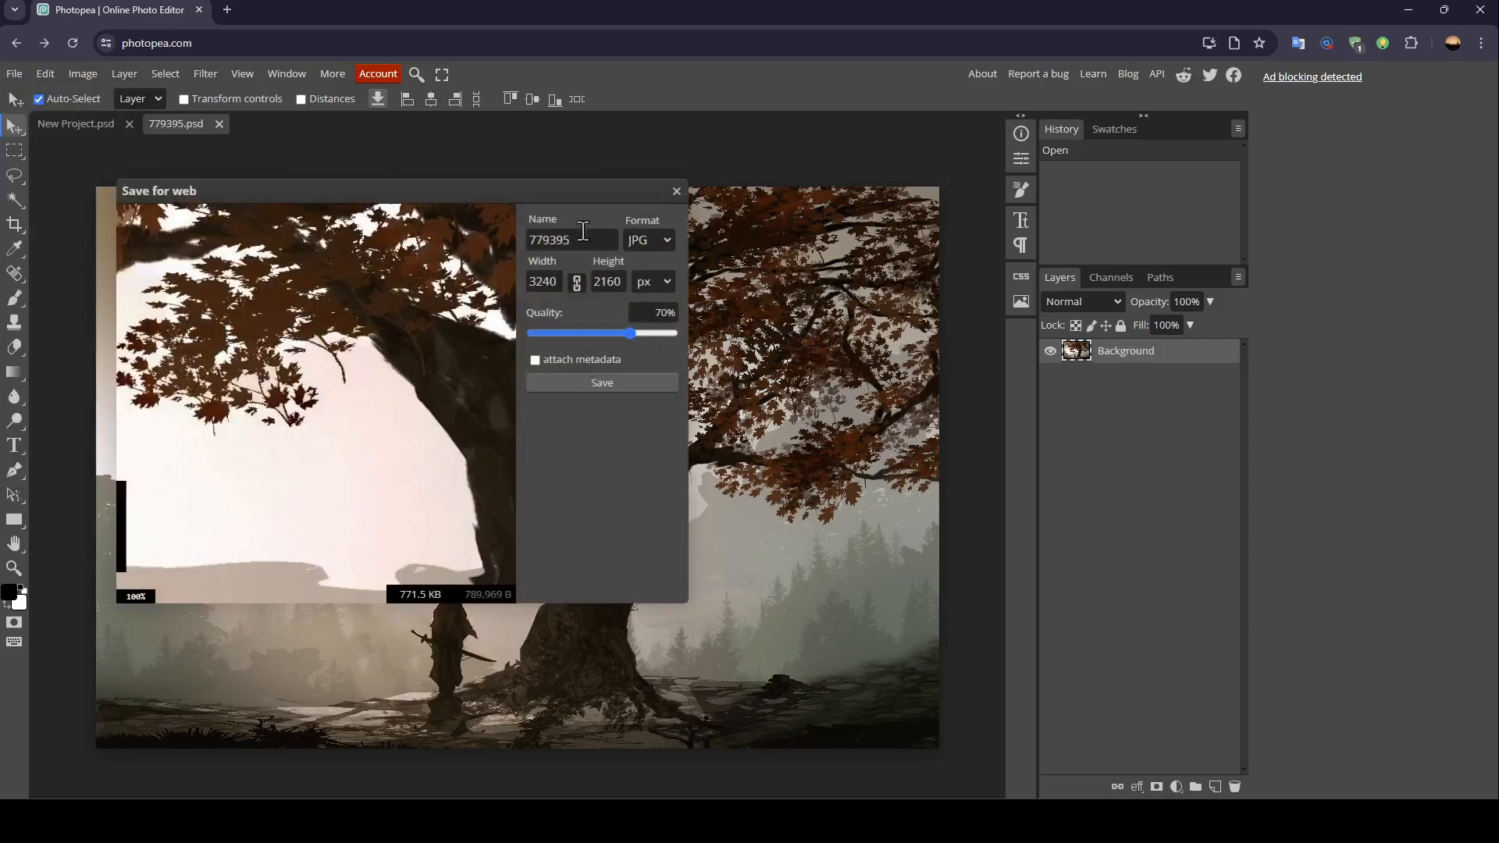
pyautogui.moveTo(403, 200); pyautogui.dragTo(593, 212)
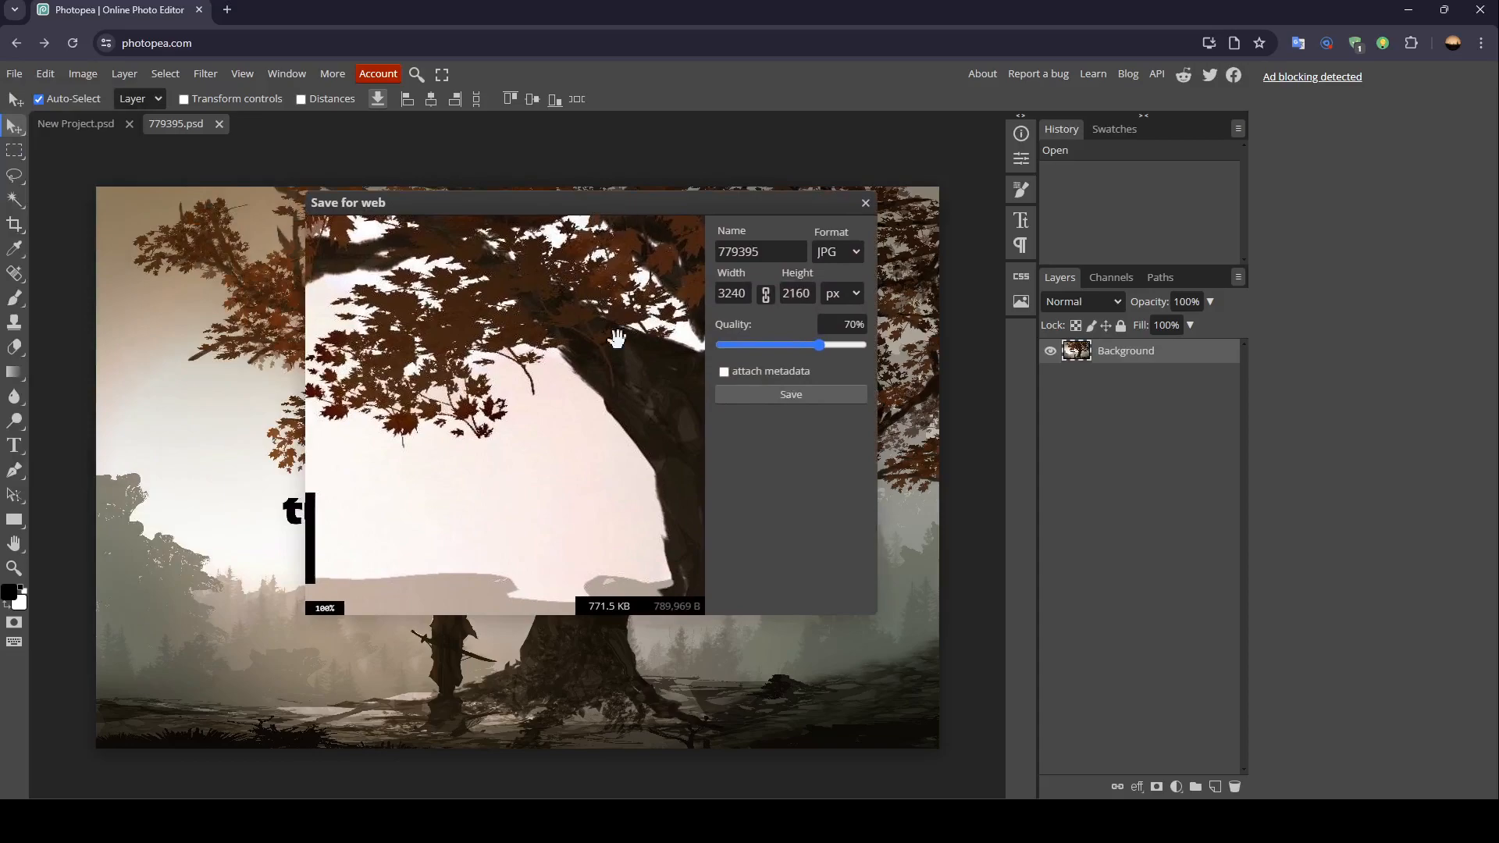
pyautogui.moveTo(820, 345)
pyautogui.mouseDown()
pyautogui.moveTo(724, 347)
pyautogui.moveTo(773, 347)
pyautogui.mouseUp()
pyautogui.moveTo(868, 343); pyautogui.dragTo(863, 346)
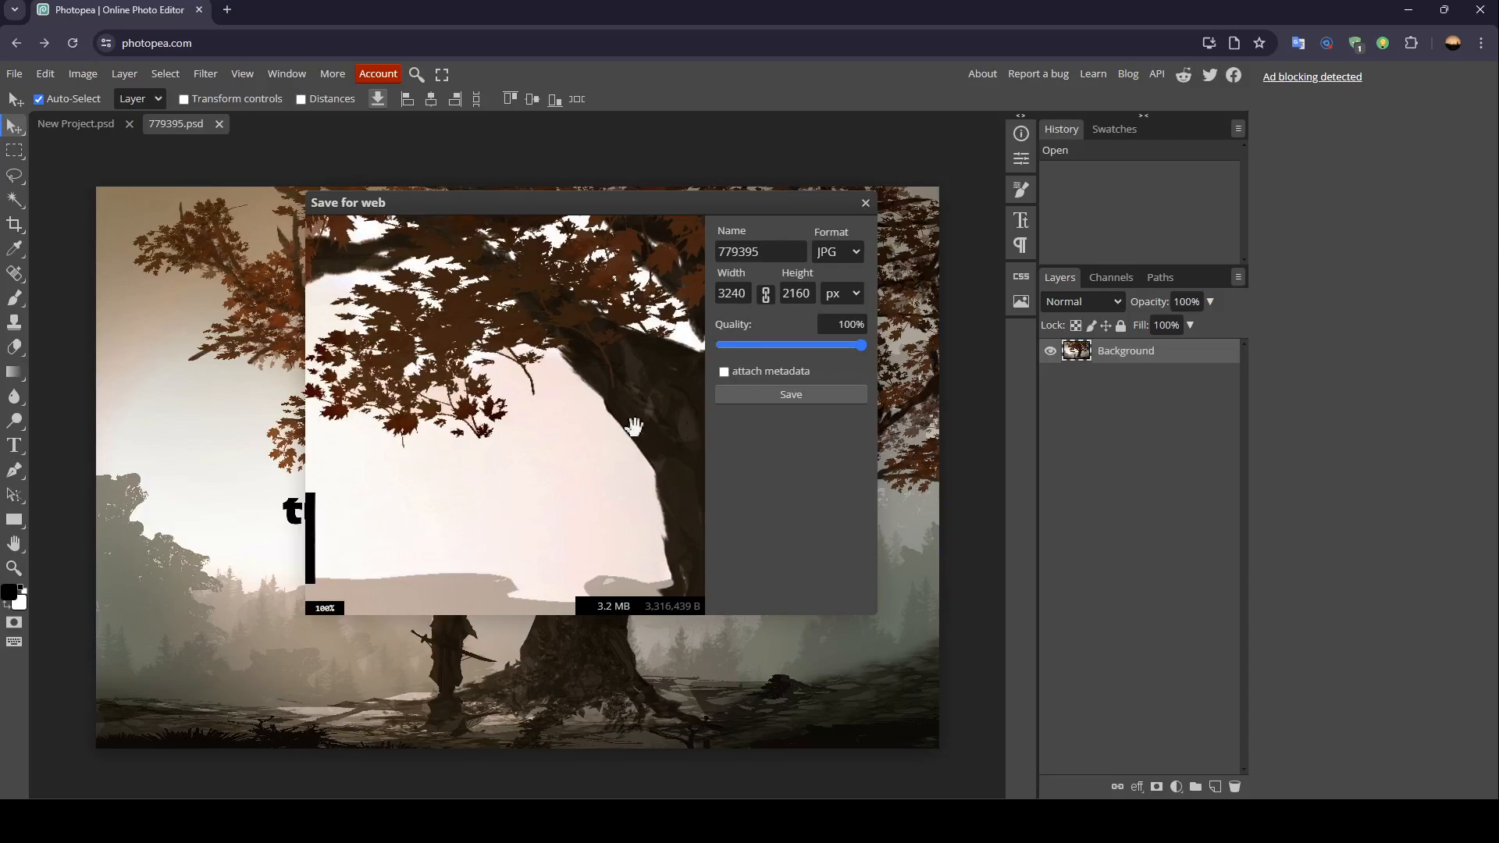
pyautogui.moveTo(508, 413); pyautogui.dragTo(492, 438)
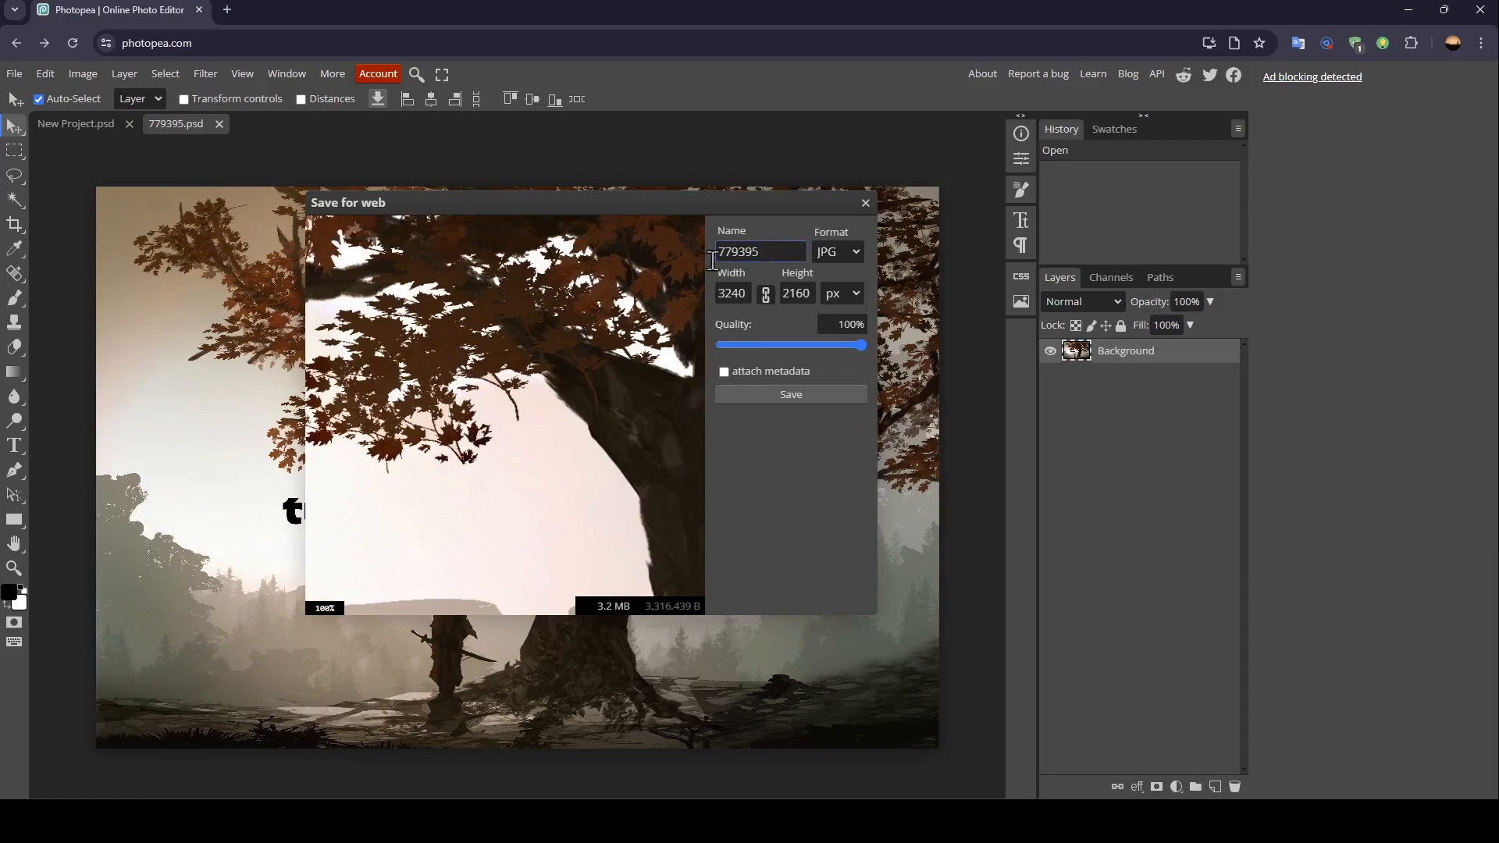
# Switch the export size unit from px to % and close the dialog without saving
pyautogui.click(762, 252)
pyautogui.click(843, 296)
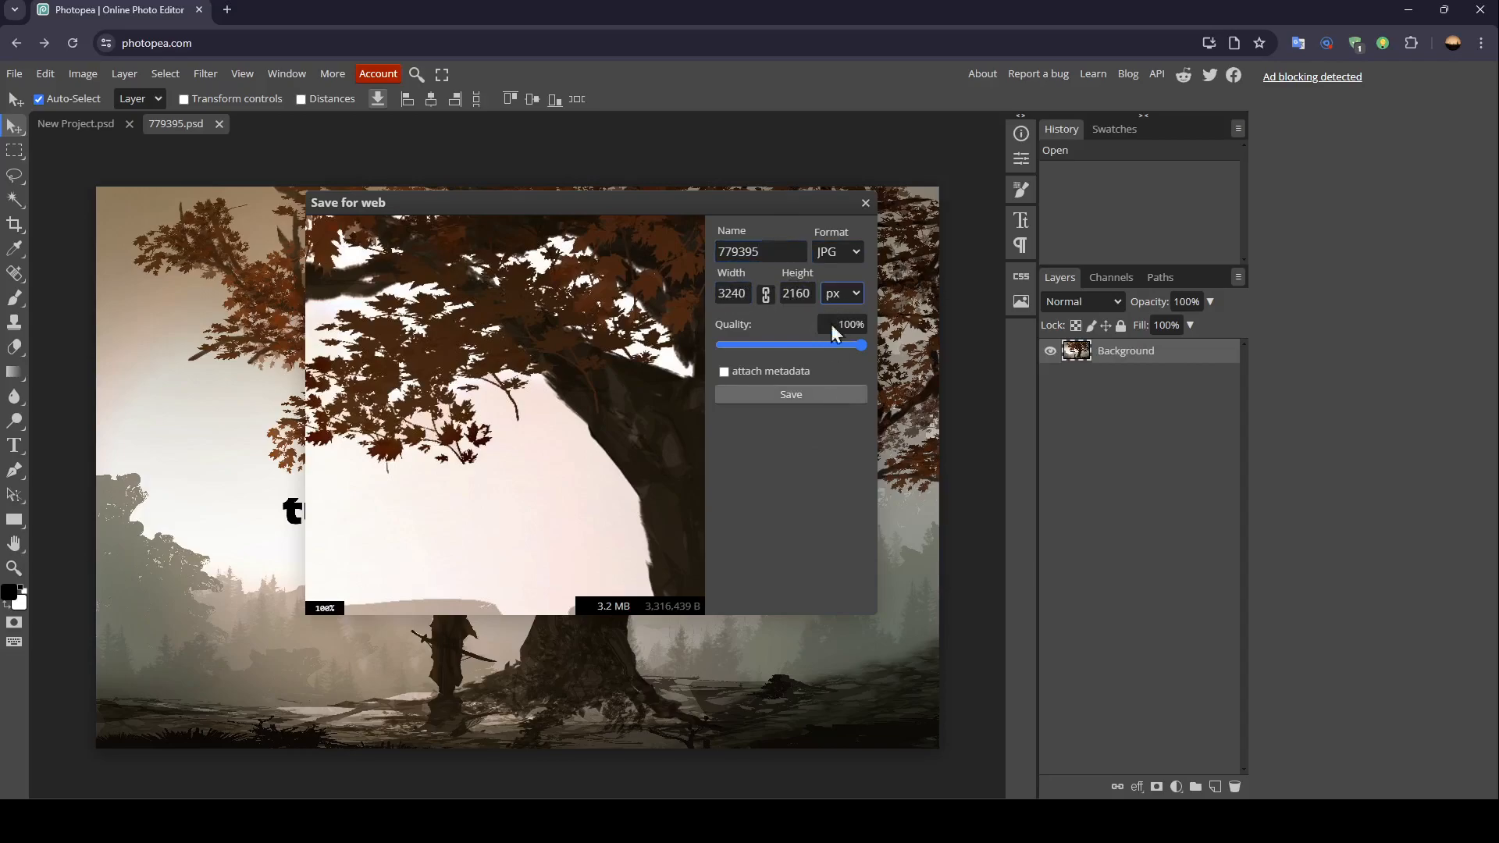
pyautogui.click(849, 333)
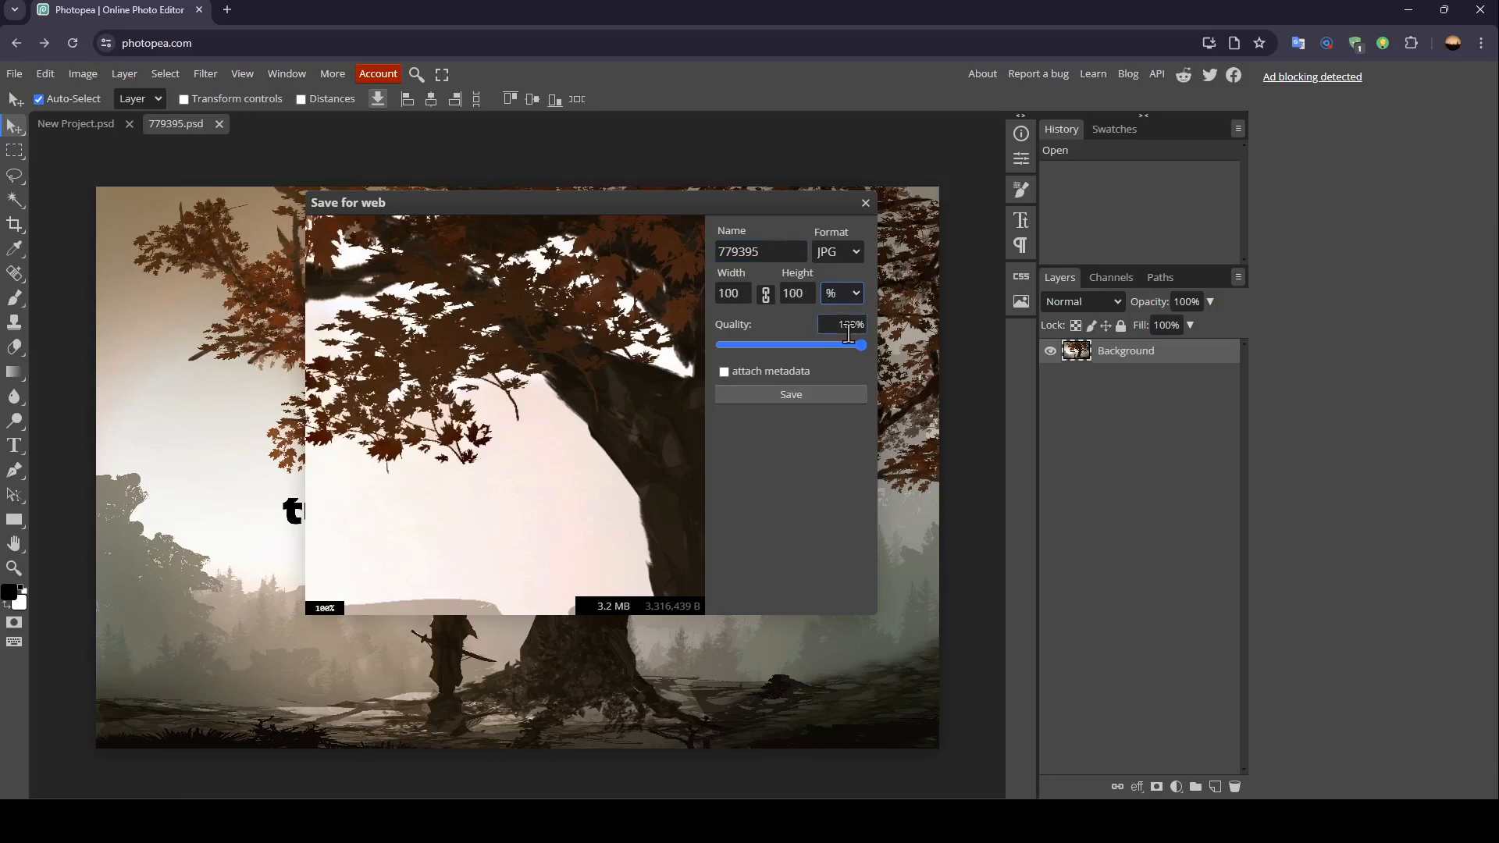
pyautogui.click(793, 293)
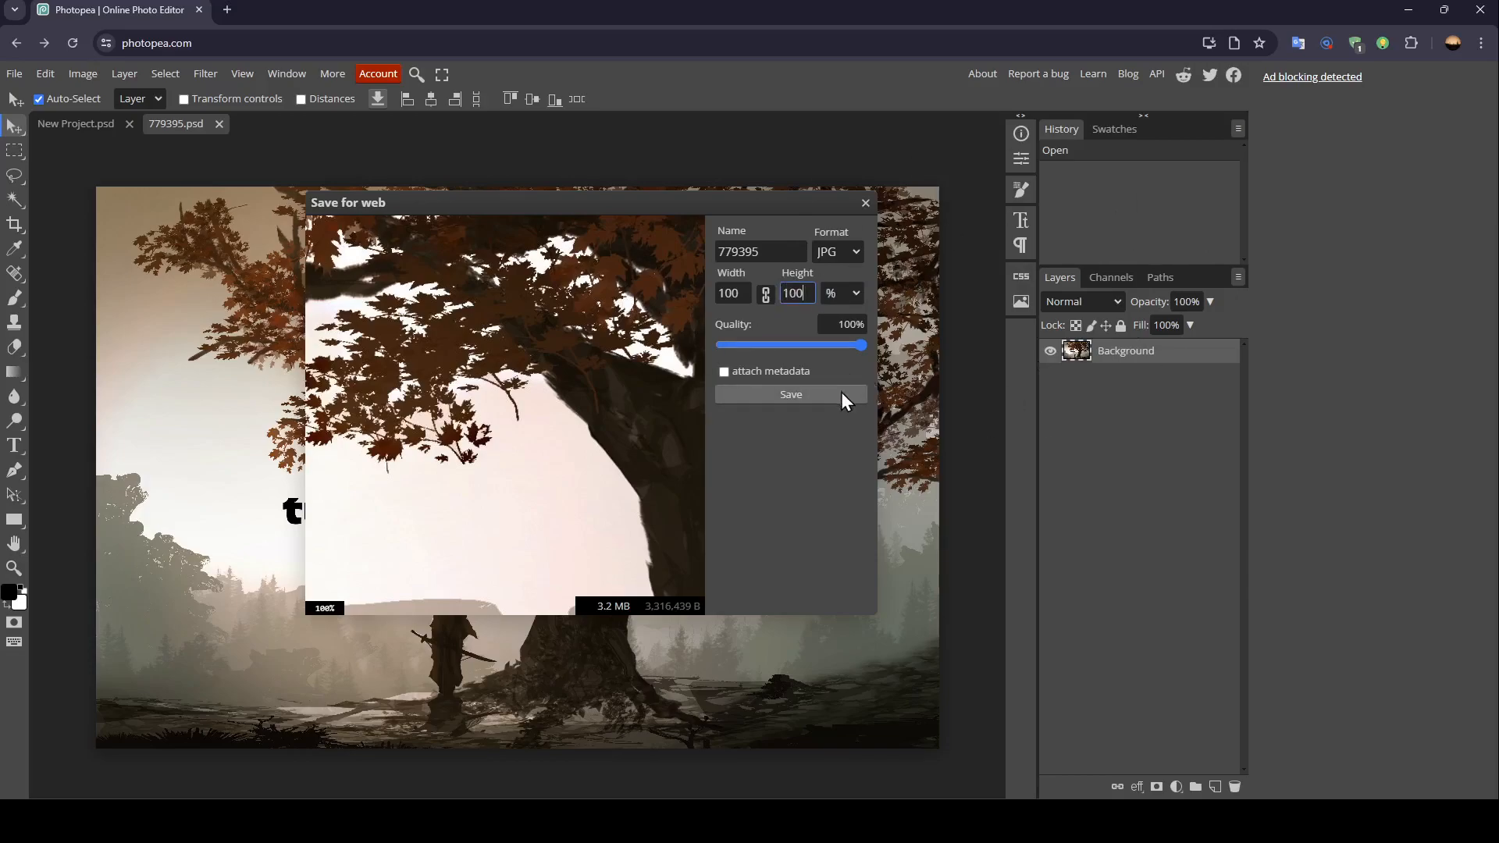
pyautogui.click(865, 204)
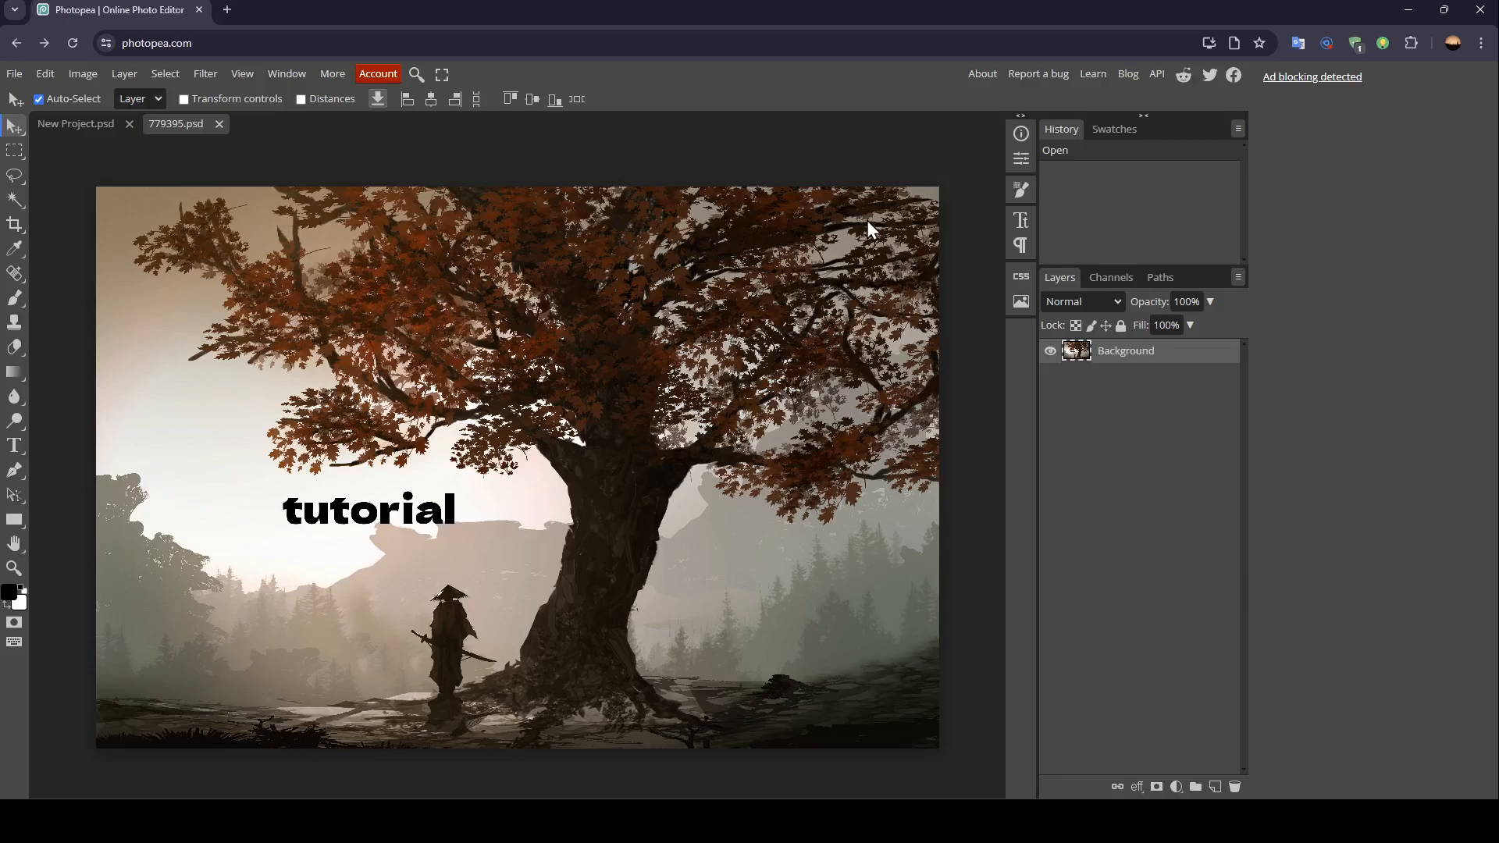